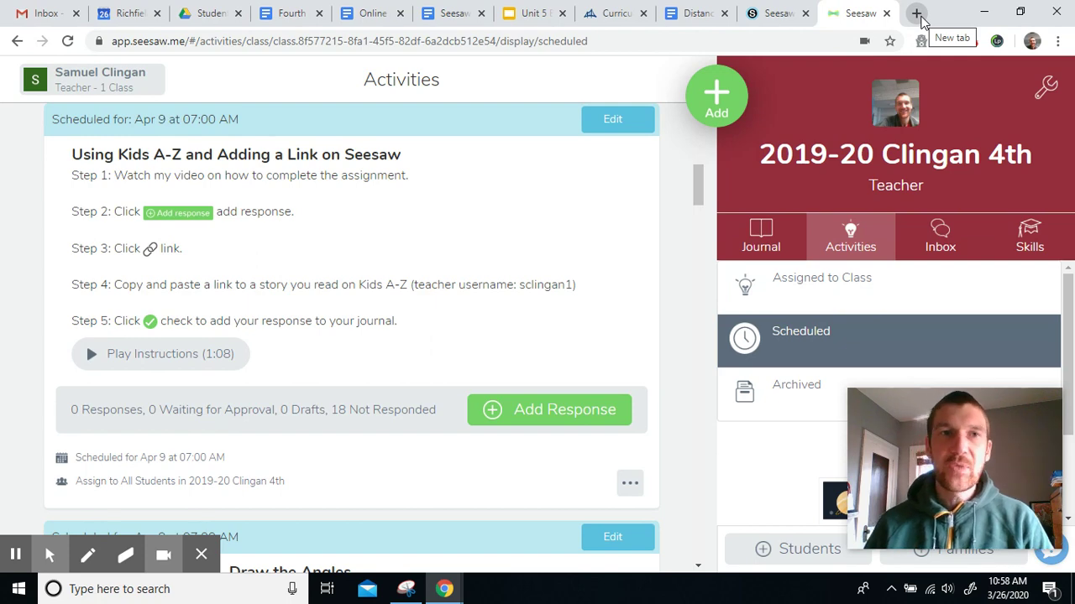
# Step: Open a new blank Chrome tab beside the Seesaw activity
pyautogui.click(917, 13)
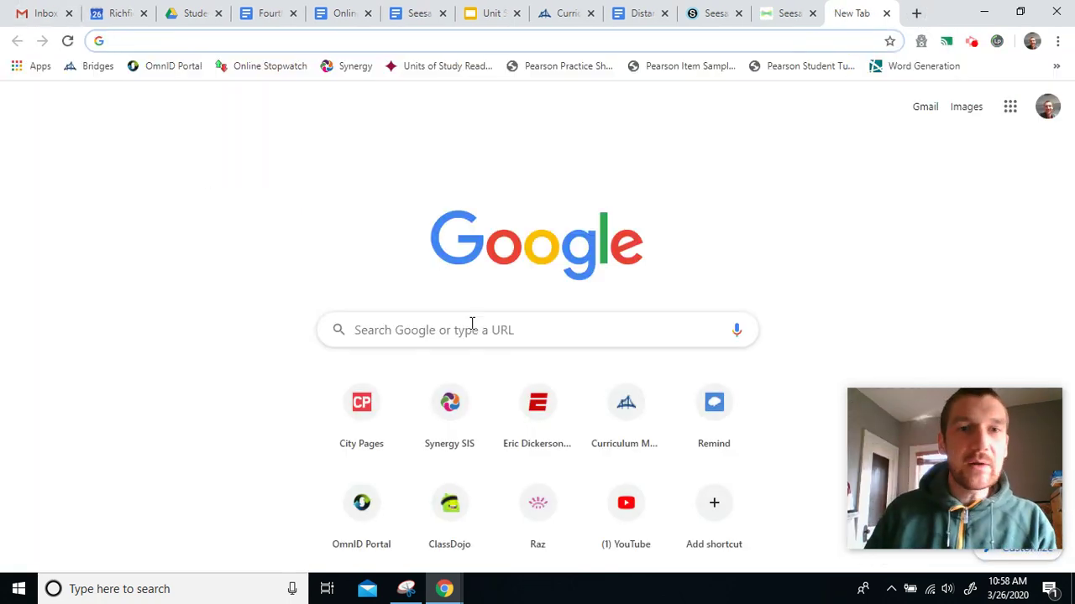
# Step: Search Google for 'kids a-z' and open the Kids A-Z login site from the results
pyautogui.click(443, 339)
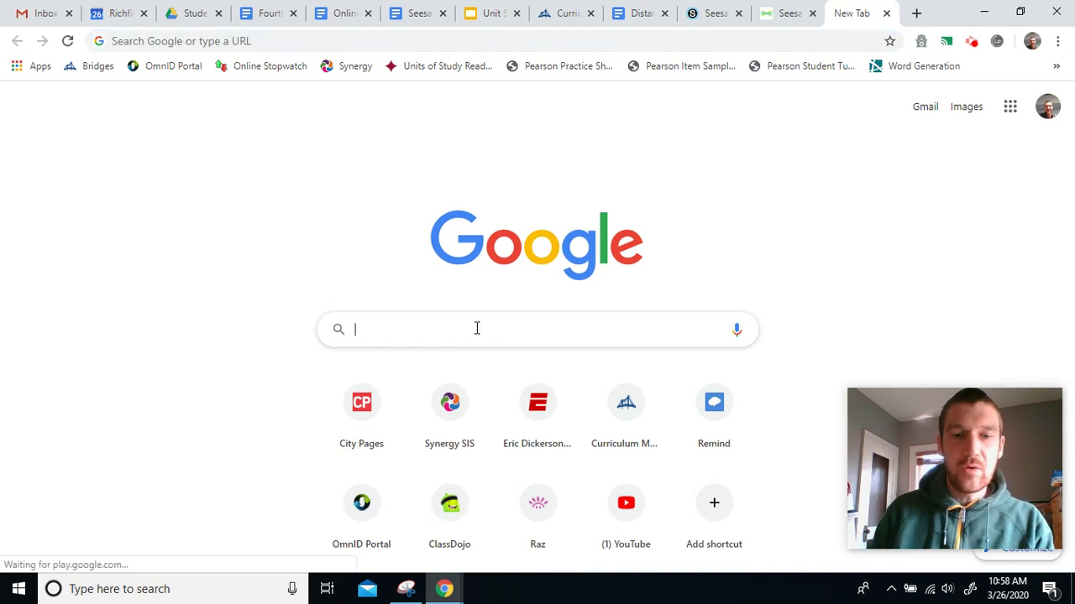
pyautogui.write('kids ')
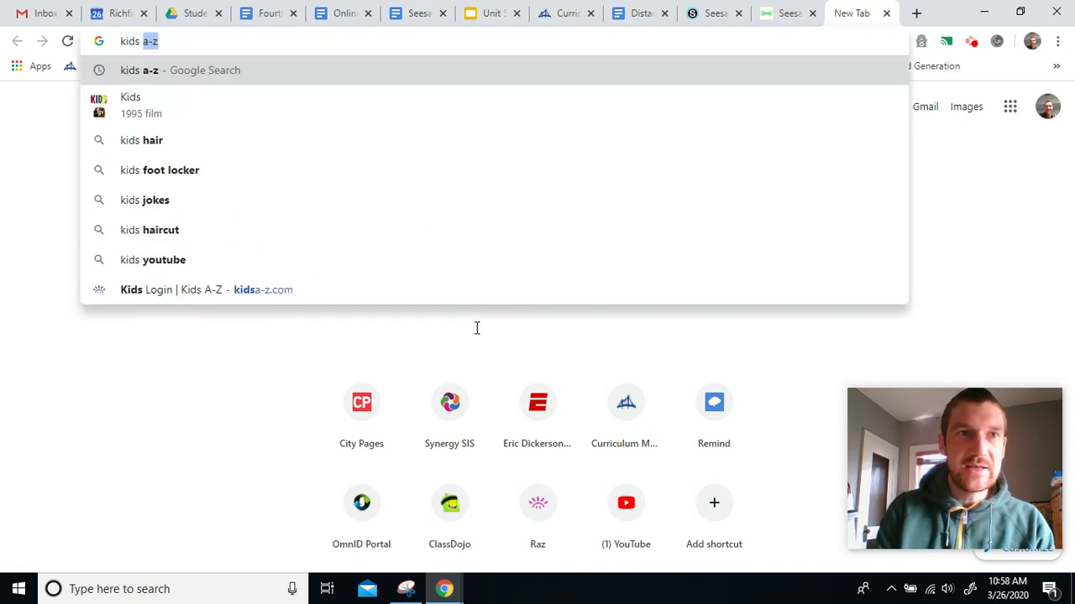
pyautogui.write('a')
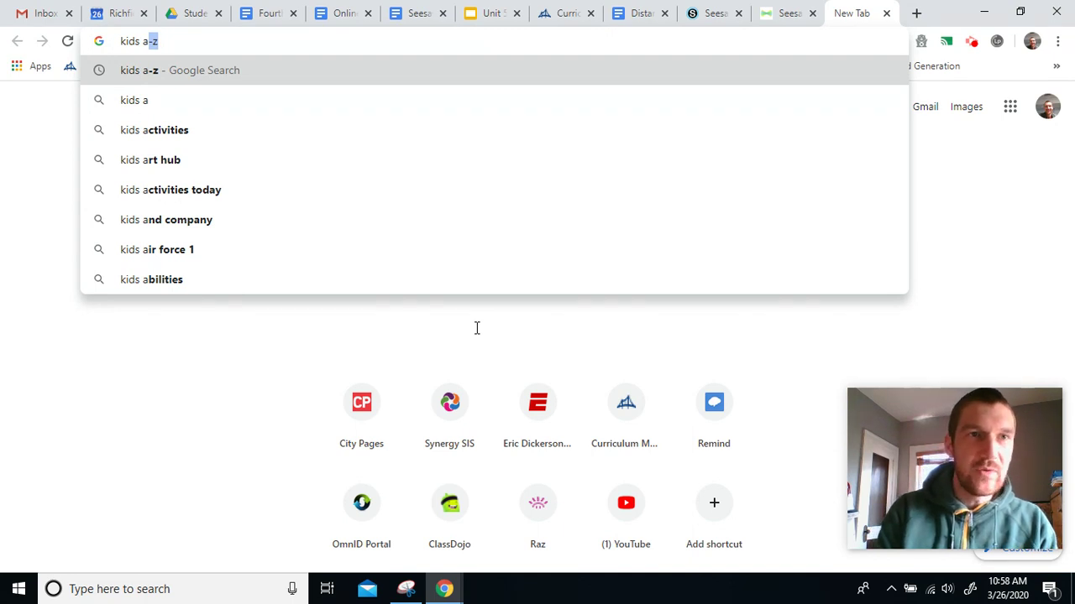
pyautogui.write('-')
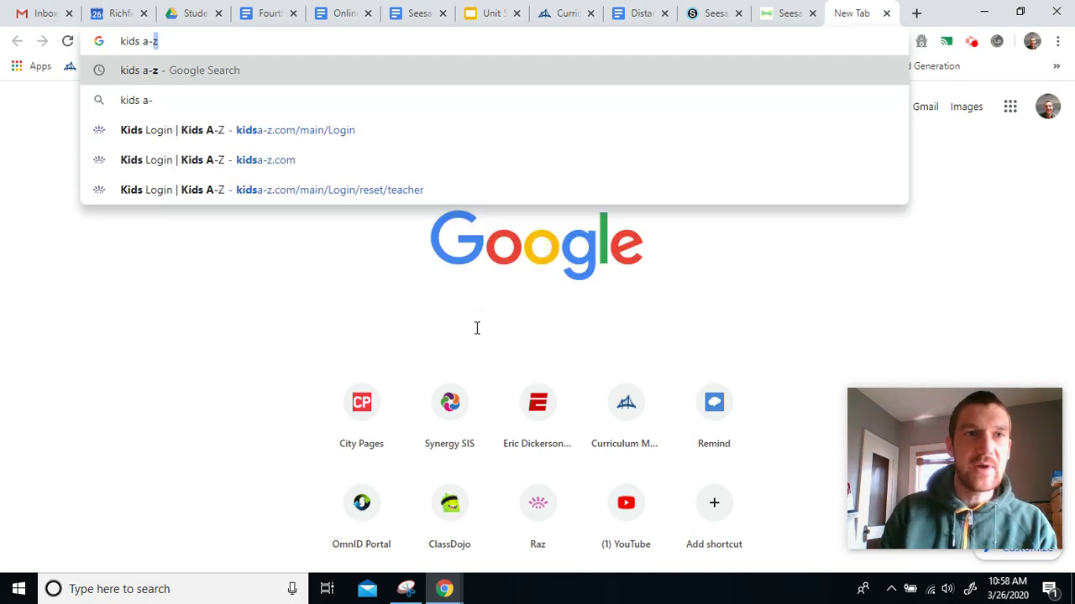
pyautogui.write('z')
pyautogui.press('Return')
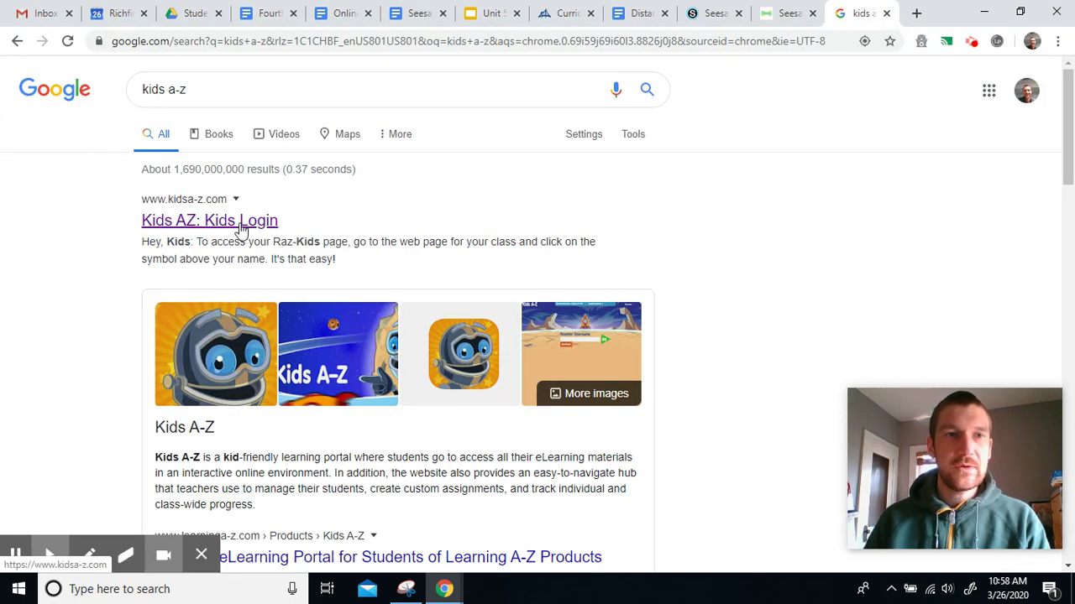
pyautogui.click(241, 224)
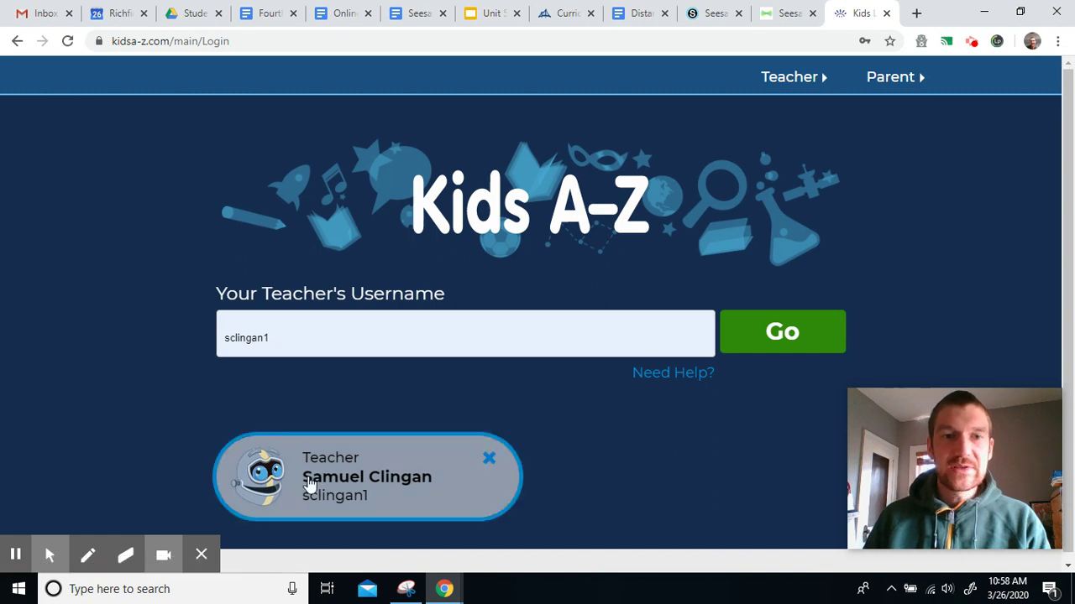
# Step: Replace the prefilled username with the teacher's username and submit it
pyautogui.click(276, 341)
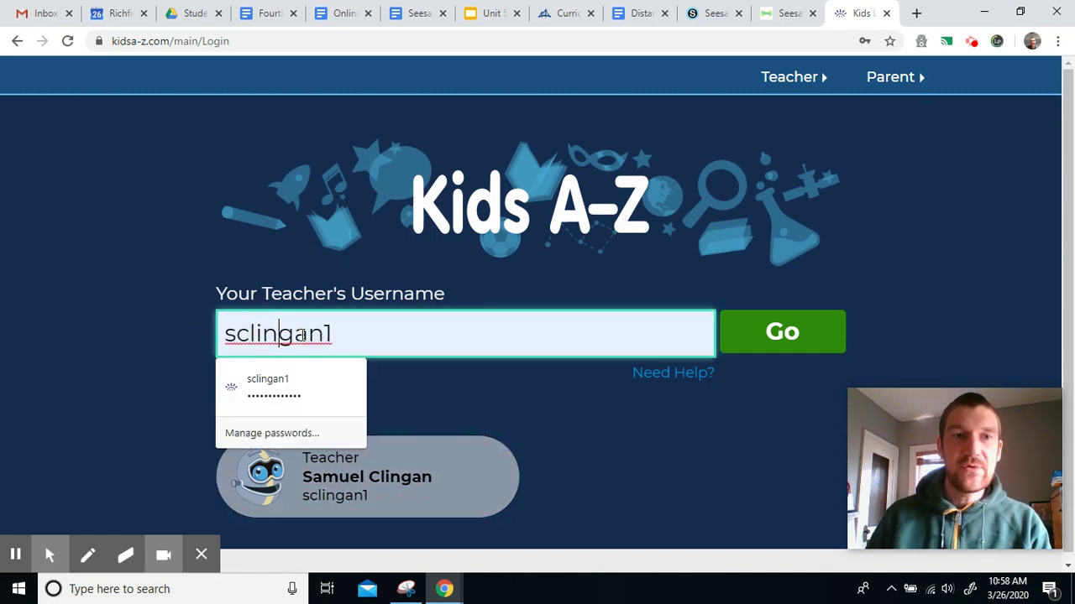
pyautogui.moveTo(360, 331); pyautogui.dragTo(2, 348)
pyautogui.press('BackSpace')
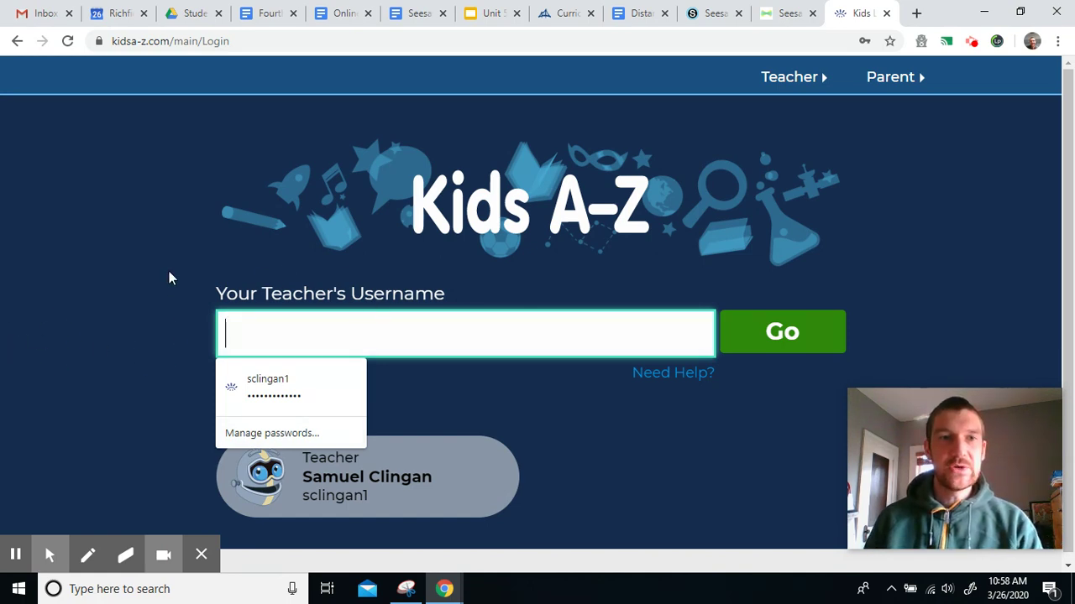
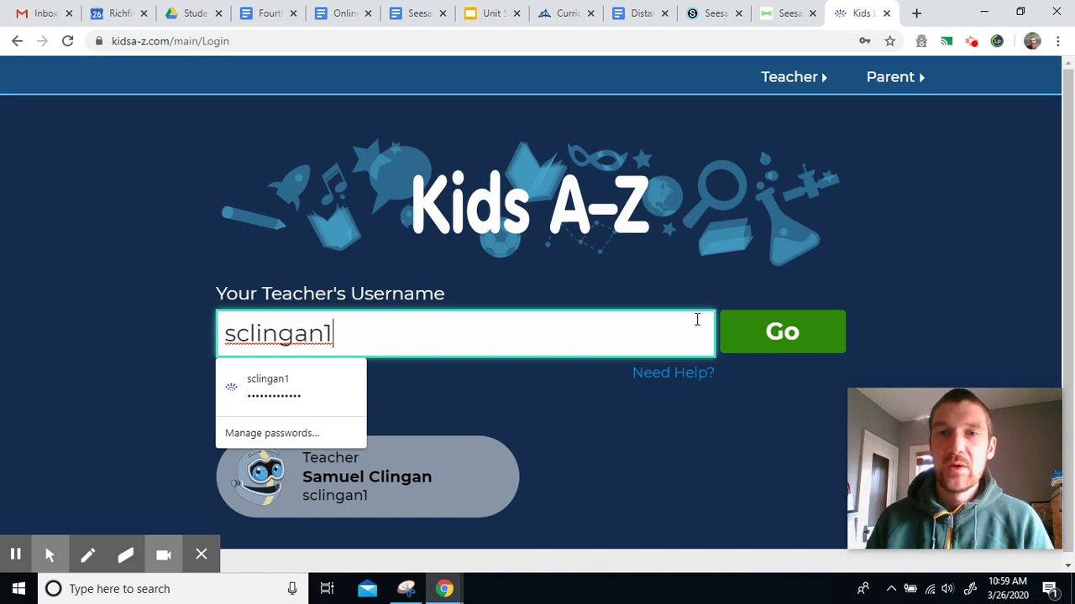
pyautogui.click(741, 335)
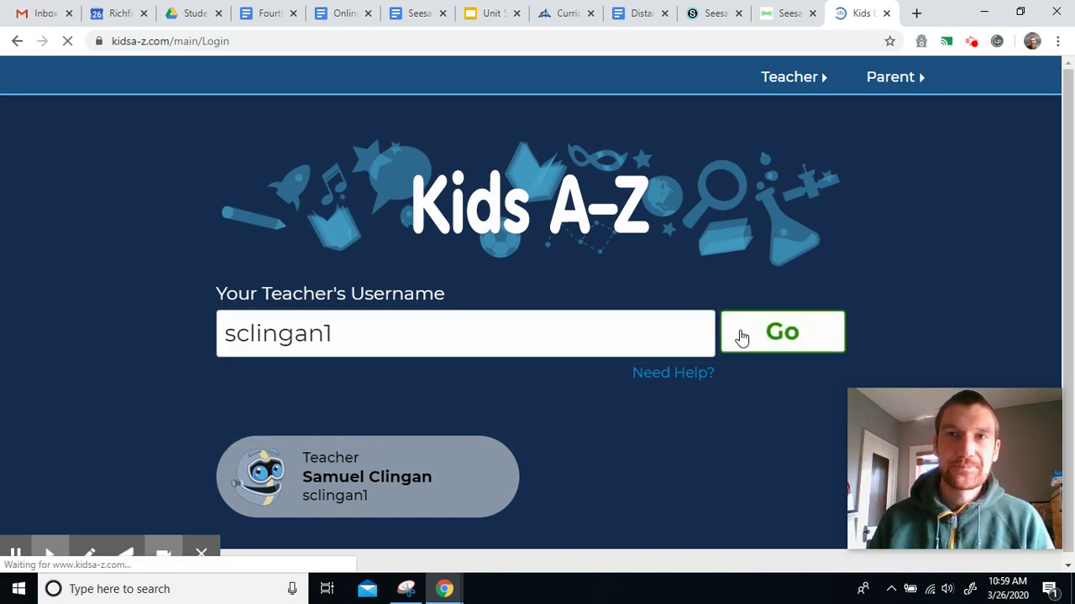
# Step: Choose the teacher's own student account from the class list and log in with its password
pyautogui.scroll(-2, 227, 329)
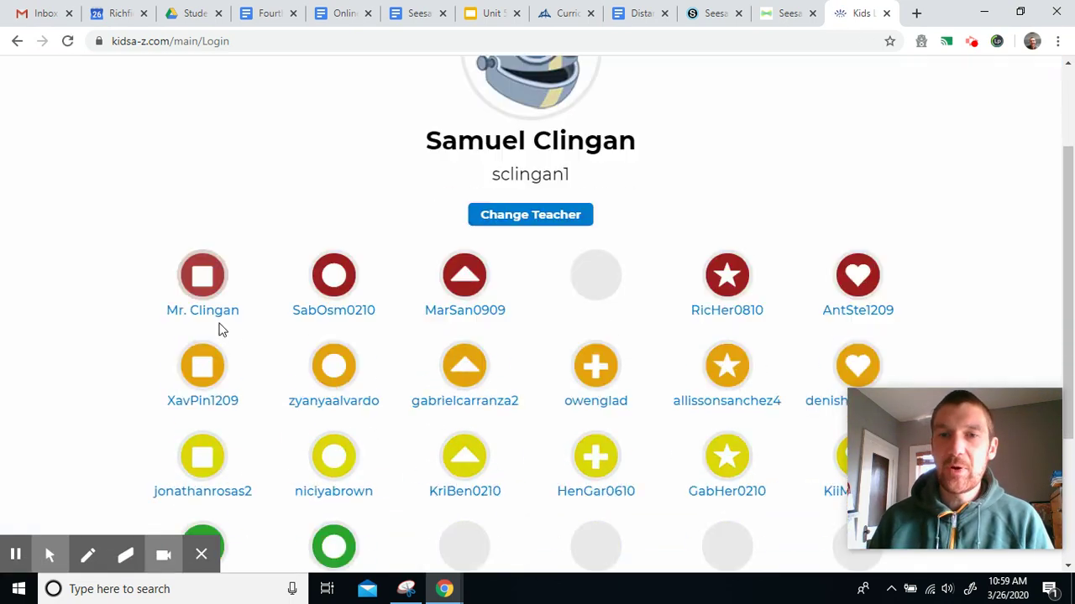
pyautogui.click(206, 294)
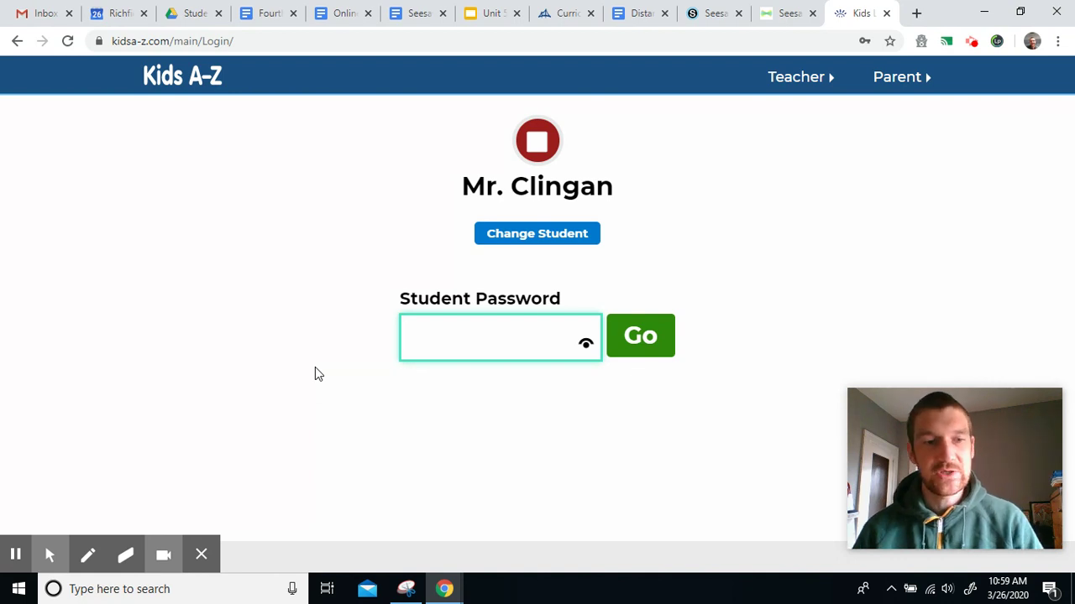
pyautogui.write('••••••')
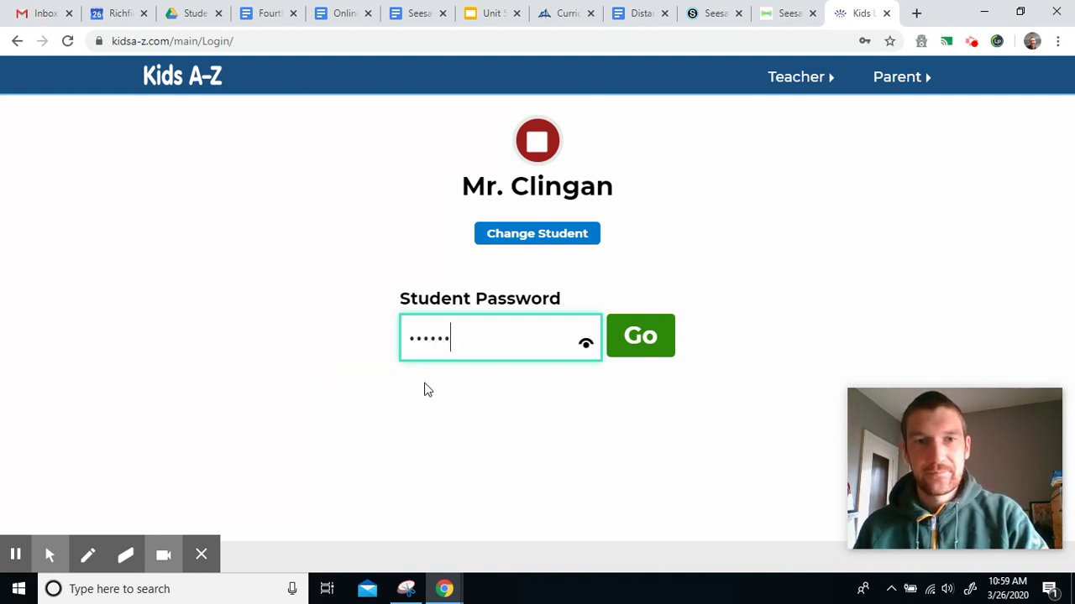
pyautogui.click(613, 351)
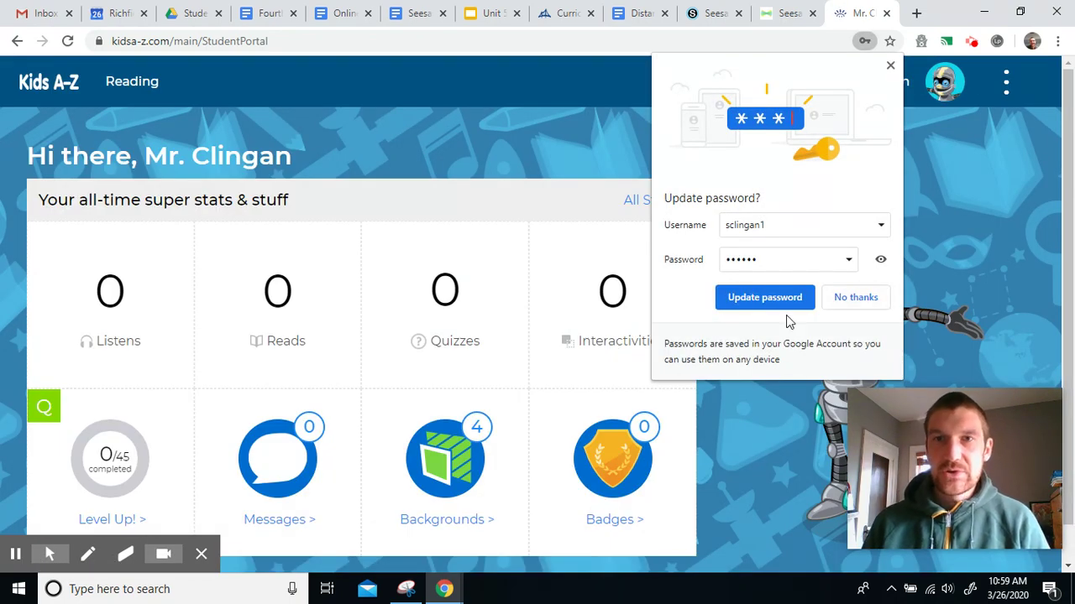
# Step: Decline Chrome's password update and go to Reading > Reading Room
pyautogui.click(847, 300)
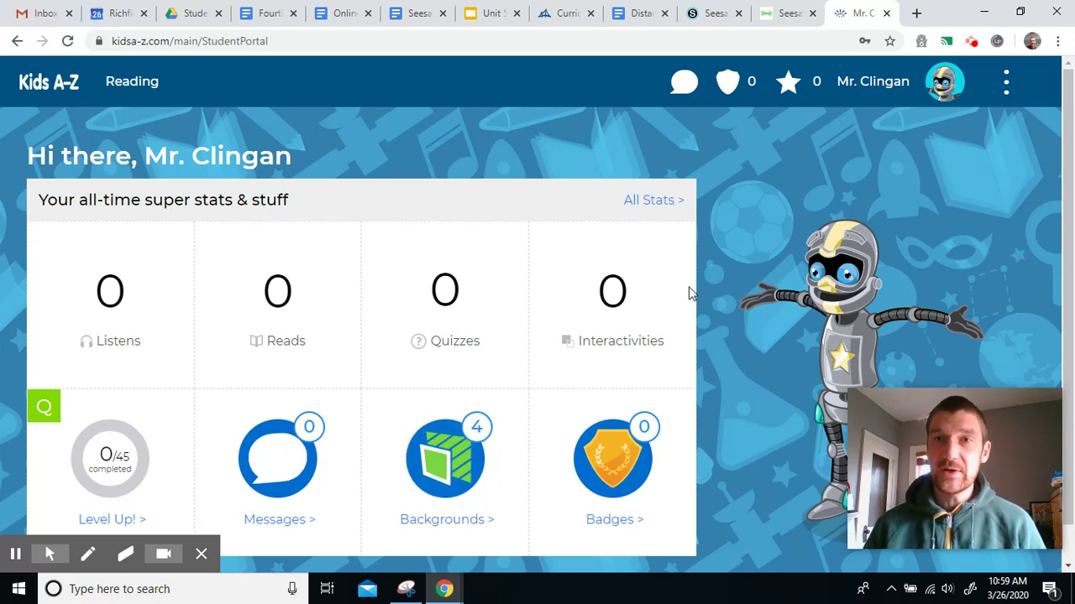
pyautogui.click(134, 86)
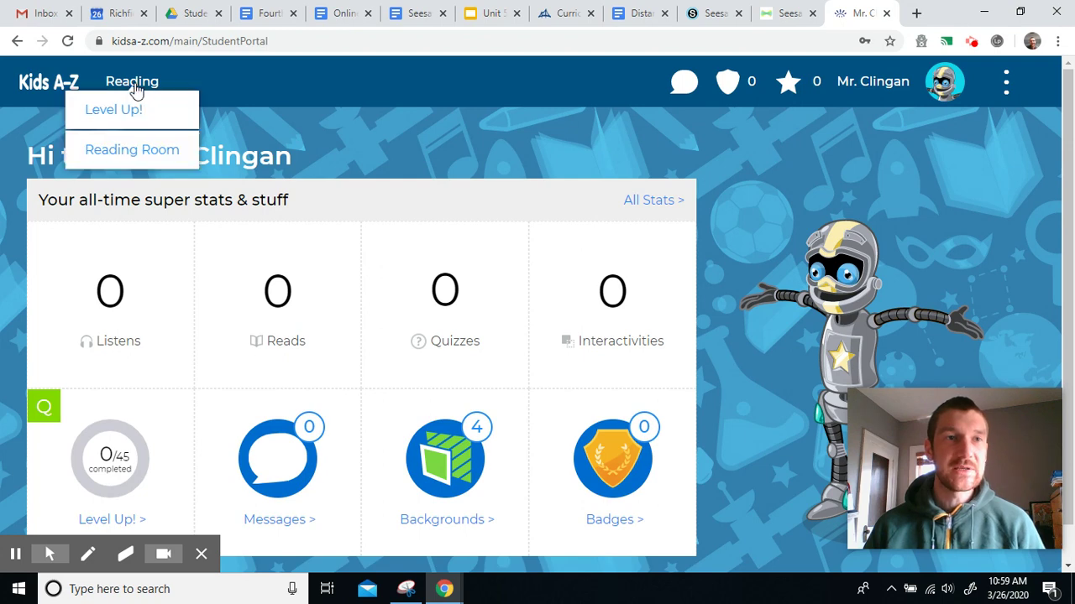
pyautogui.click(114, 153)
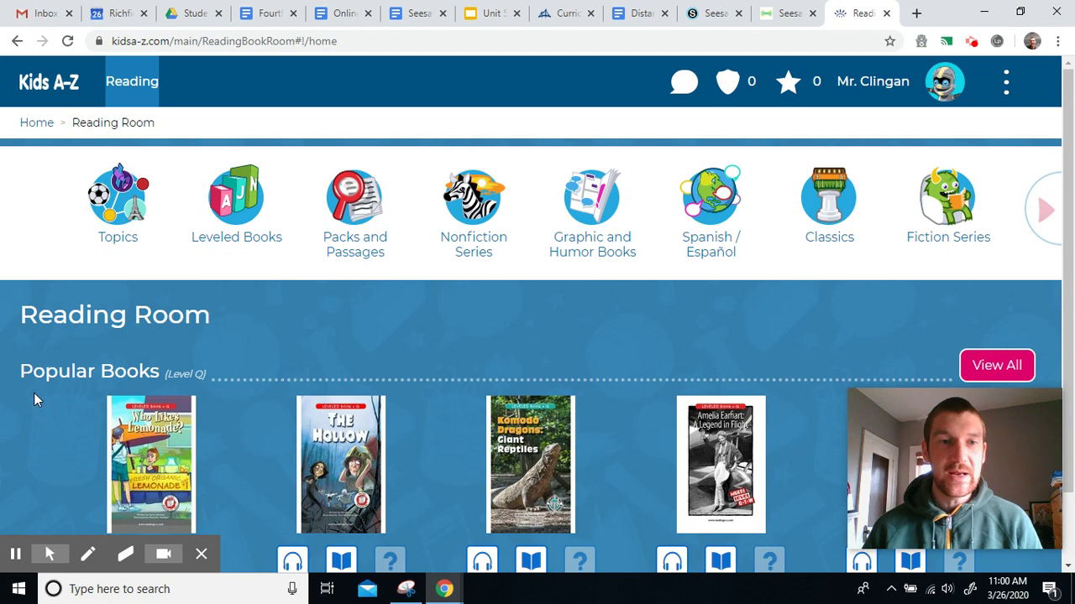
# Step: Open the Nonfiction Series collection in the Reading Room
pyautogui.scroll(-1, 62, 376)
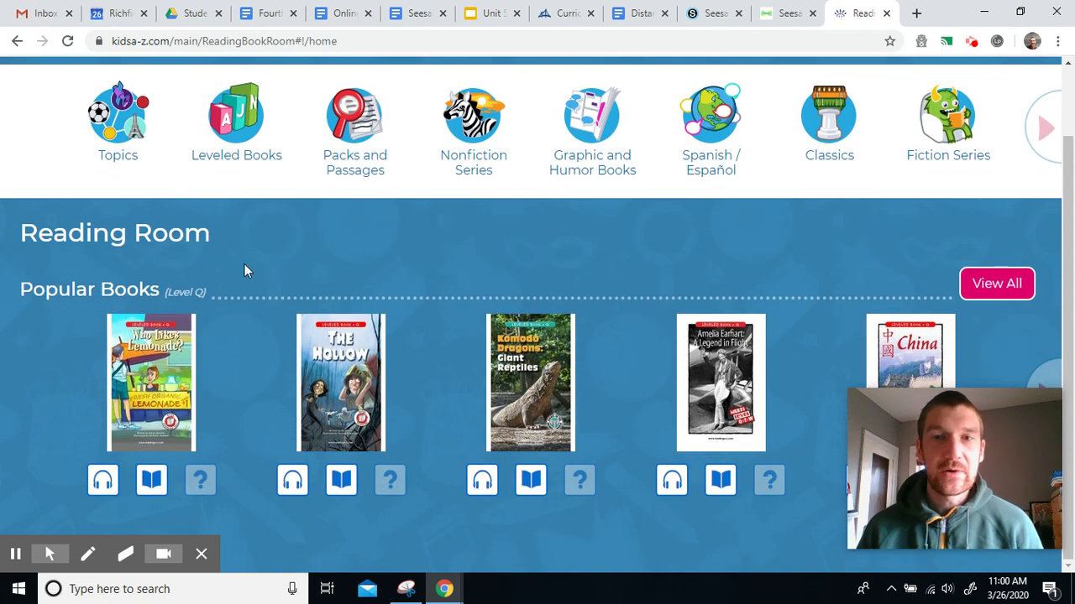
pyautogui.scroll(1, 183, 252)
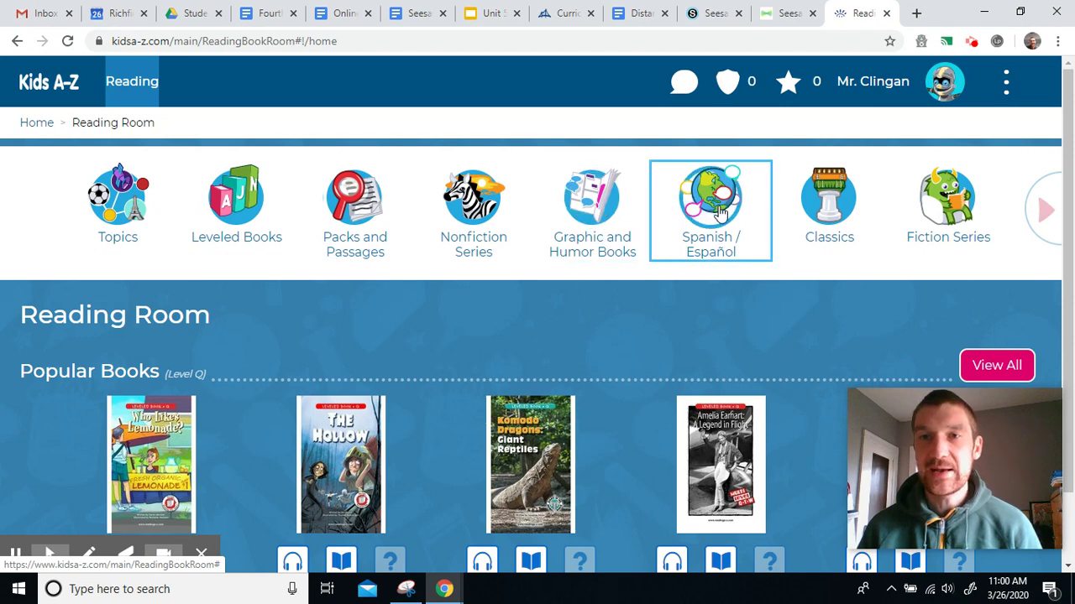
pyautogui.click(475, 220)
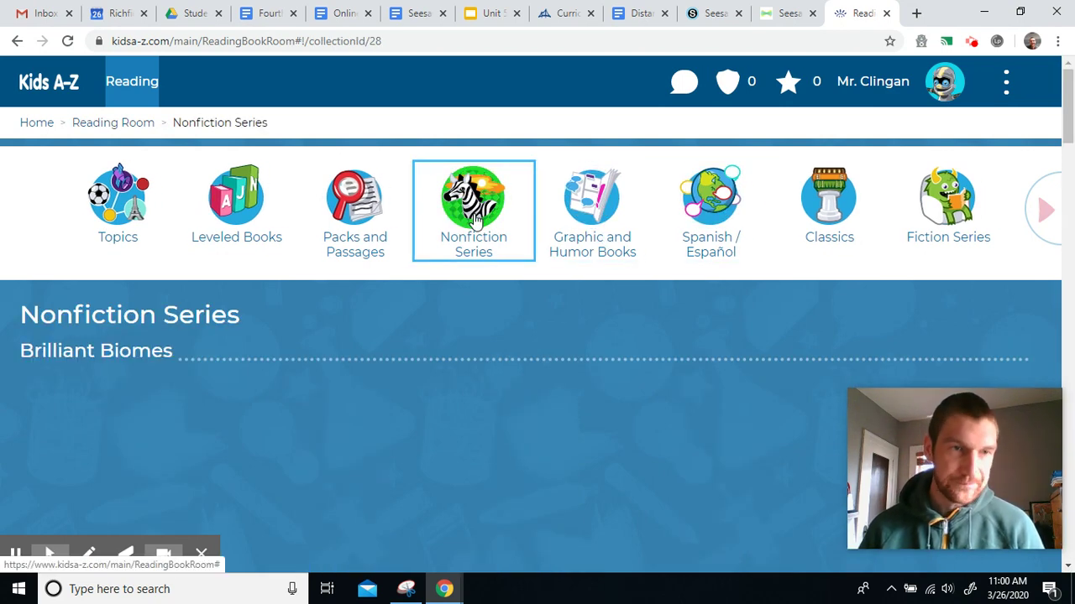
# Step: Scroll to the National Parks carousel and open the Hawaii Volcanoes National Park book
pyautogui.scroll(-2, 288, 333)
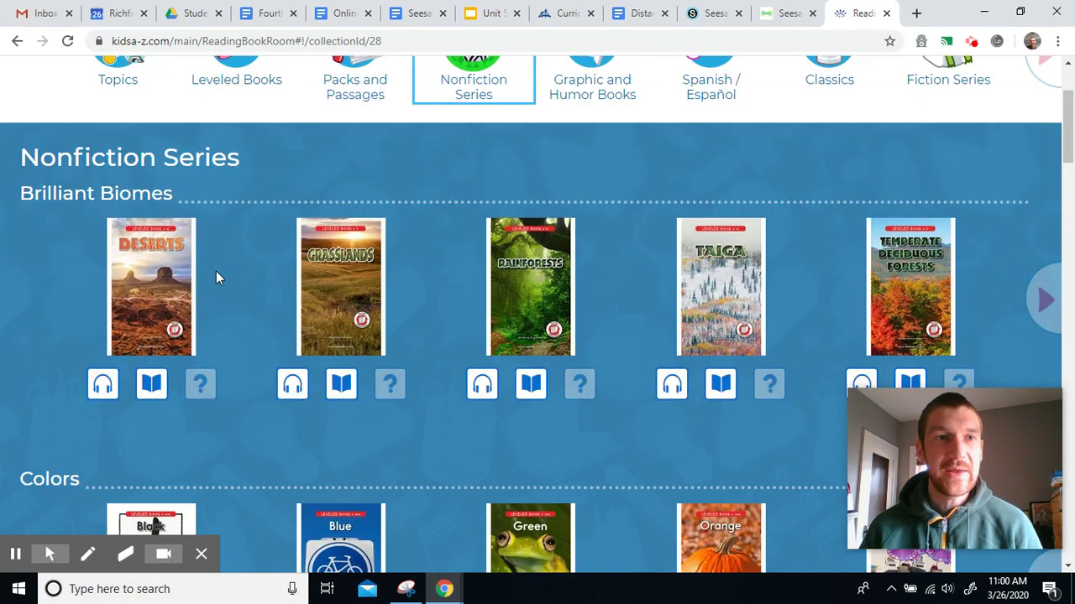
pyautogui.scroll(-6, 210, 282)
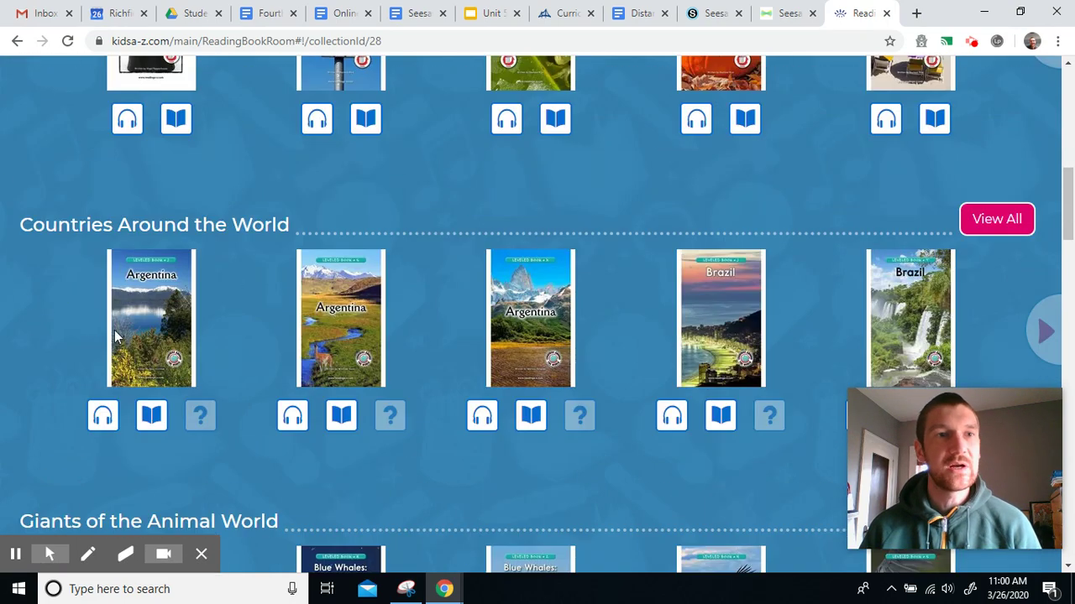
pyautogui.scroll(-4, 260, 277)
pyautogui.scroll(-6, 267, 259)
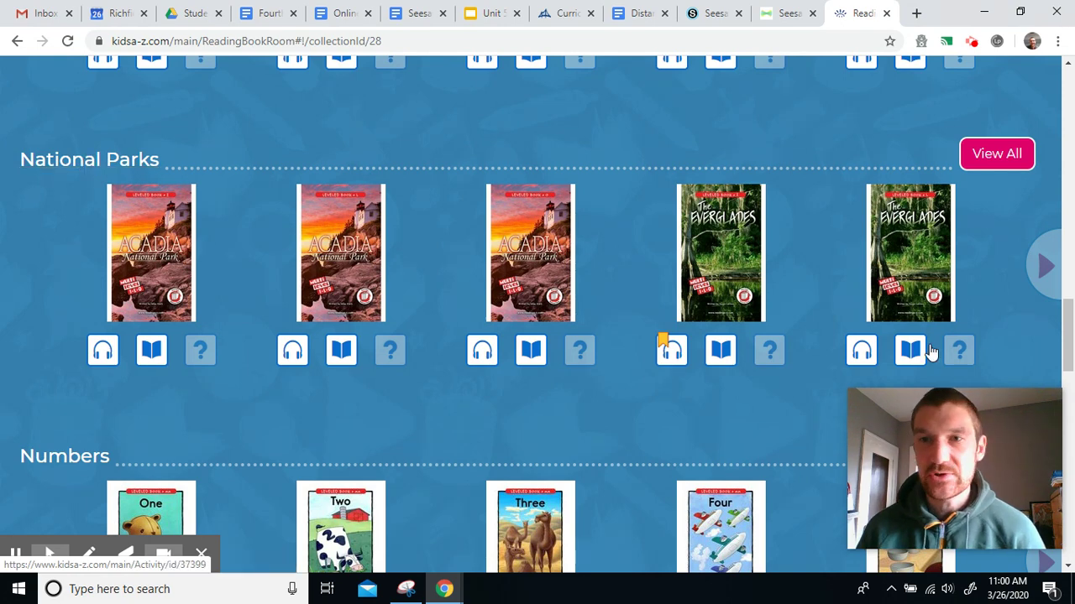
pyautogui.click(1051, 277)
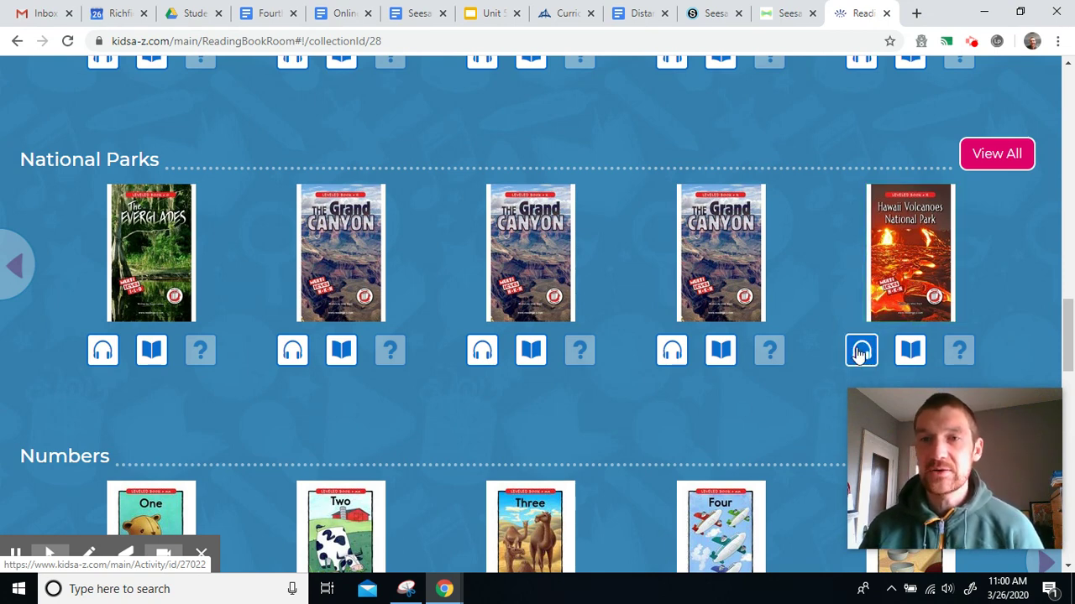
pyautogui.click(911, 261)
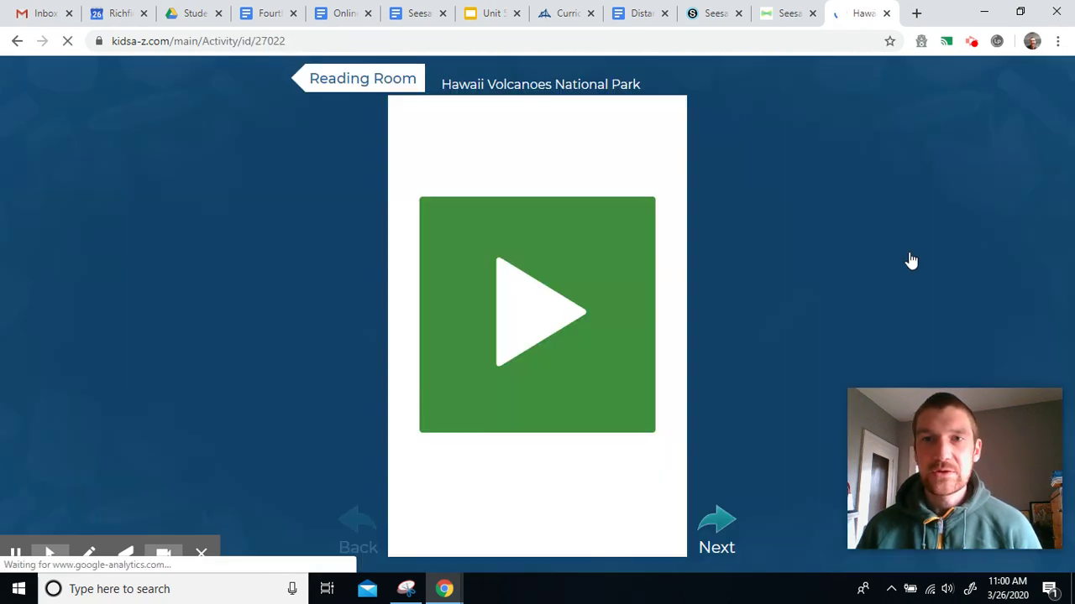
# Step: Start the Hawaii Volcanoes National Park book and stop the title-page read-aloud
pyautogui.click(527, 310)
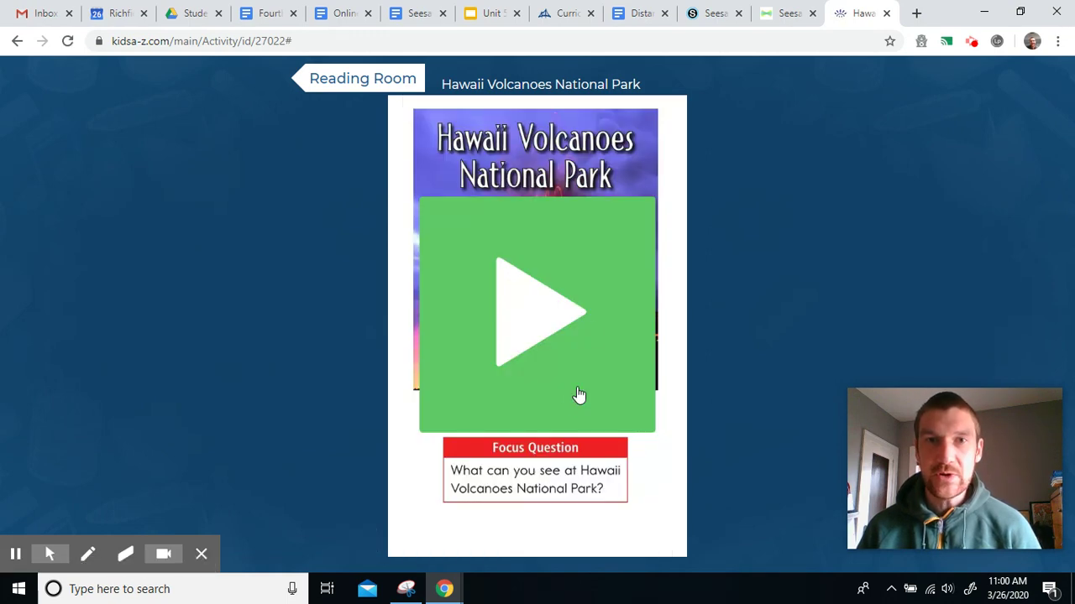
pyautogui.click(530, 319)
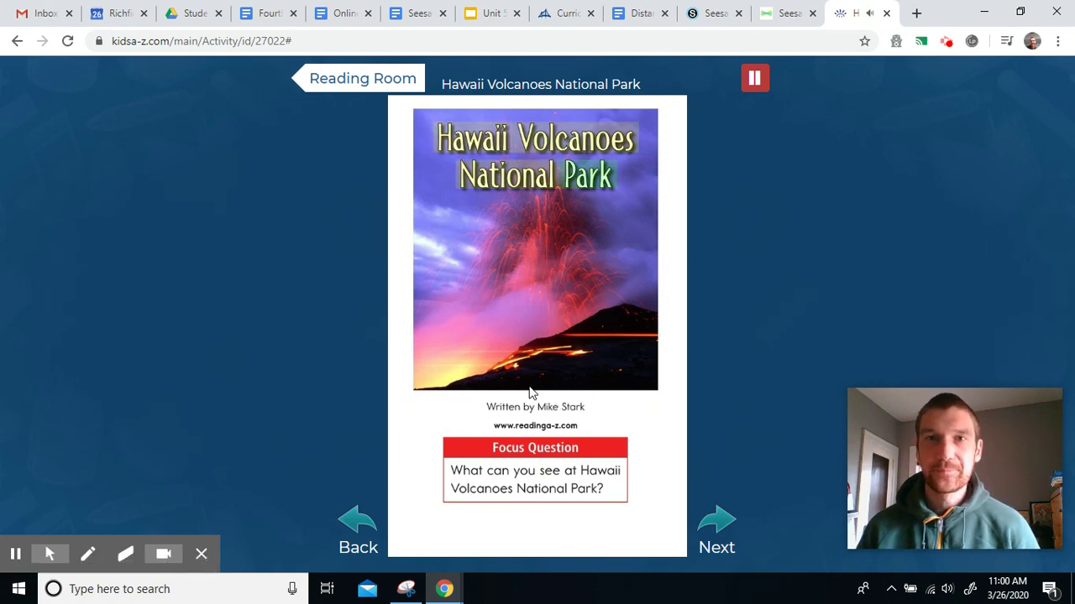
pyautogui.click(761, 84)
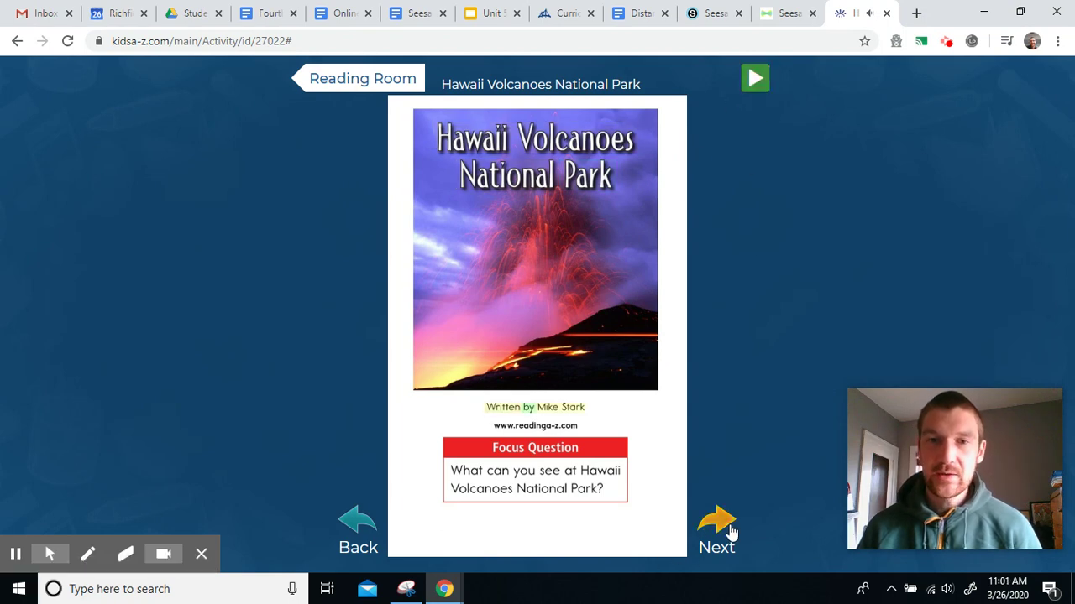
# Step: Page forward to page 5, 'Volcanoes Form a Park'
pyautogui.click(712, 514)
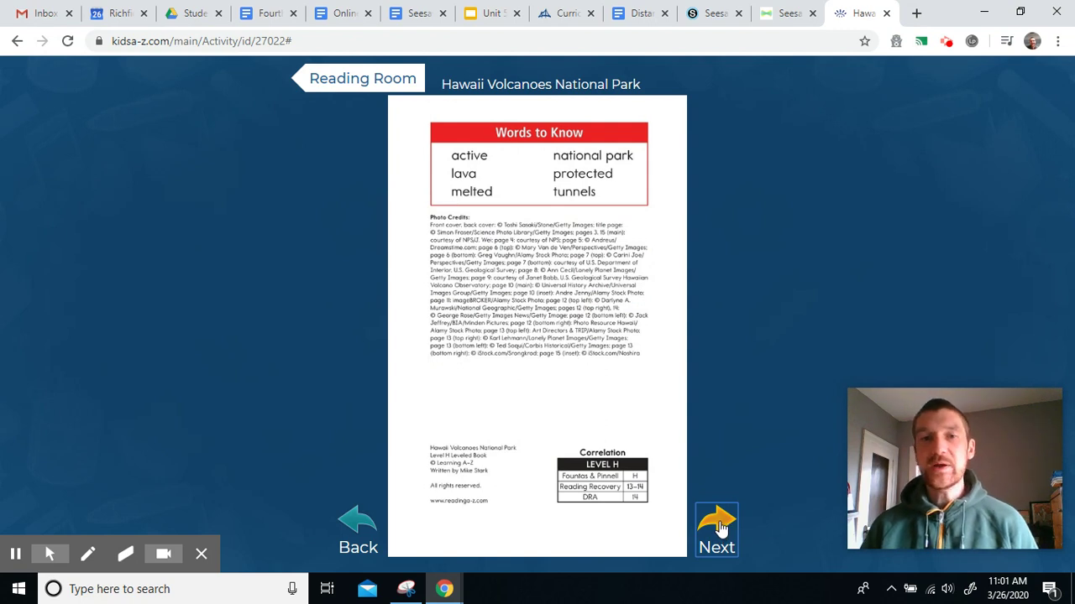
pyautogui.click(720, 527)
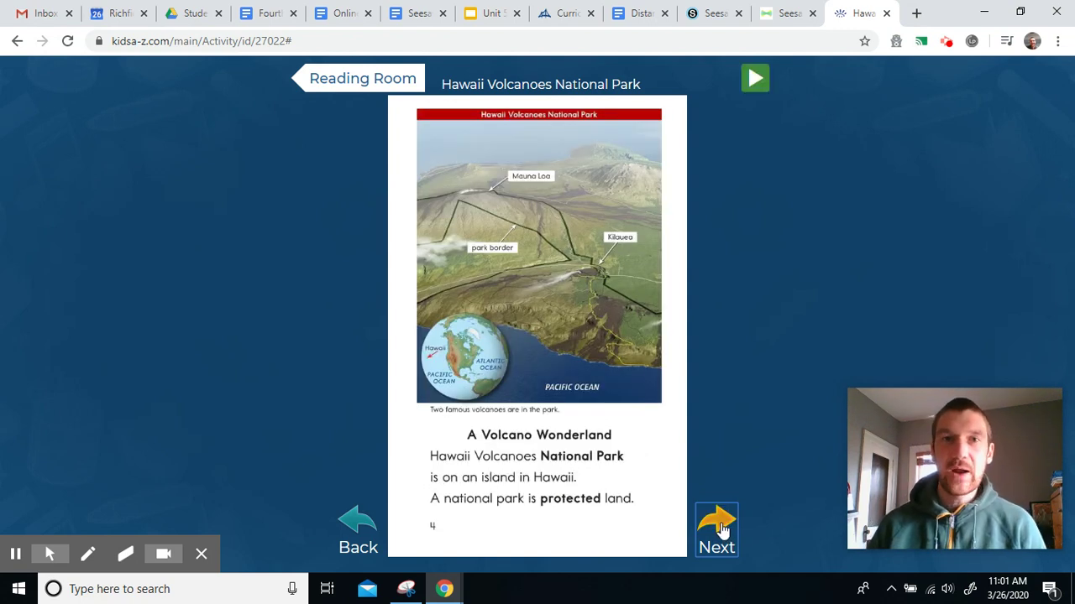
pyautogui.click(718, 526)
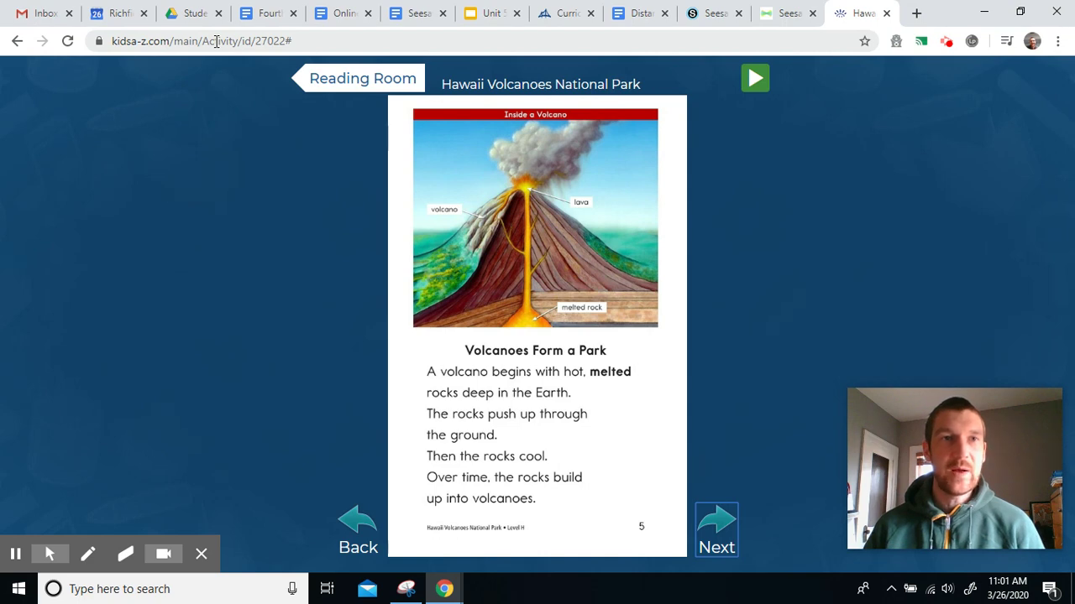
# Step: Copy the book page's full https web address from the address bar and return to Seesaw
pyautogui.click(217, 41)
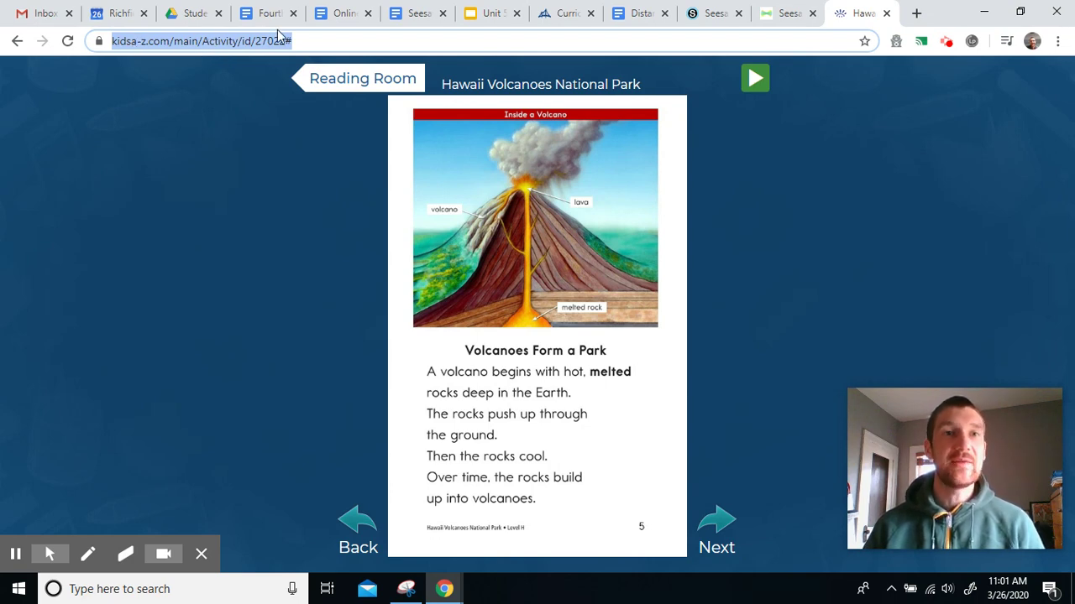
pyautogui.press('End')
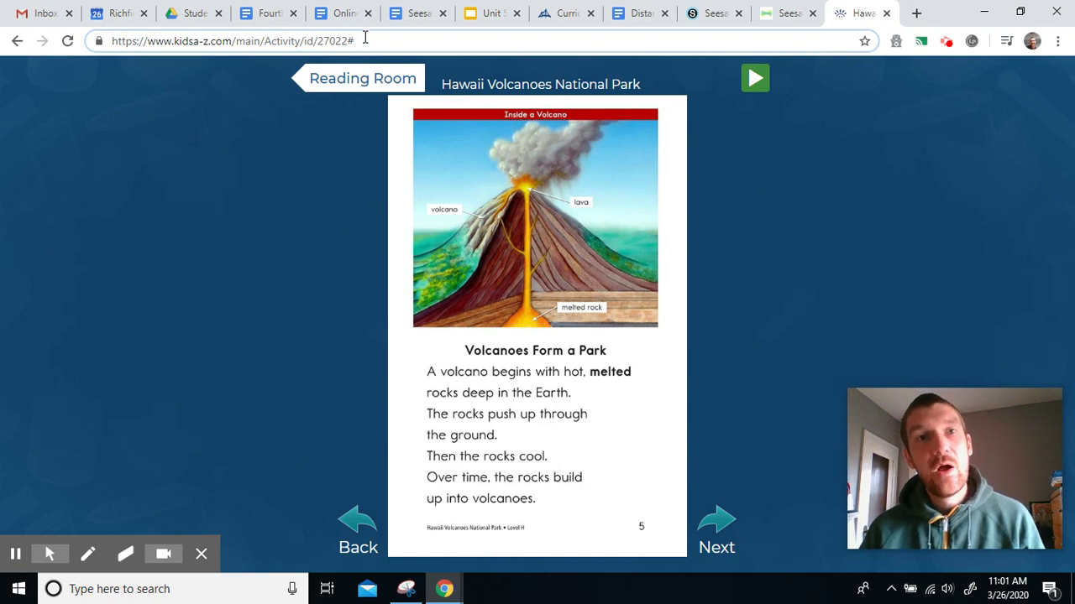
pyautogui.moveTo(364, 39); pyautogui.dragTo(100, 42)
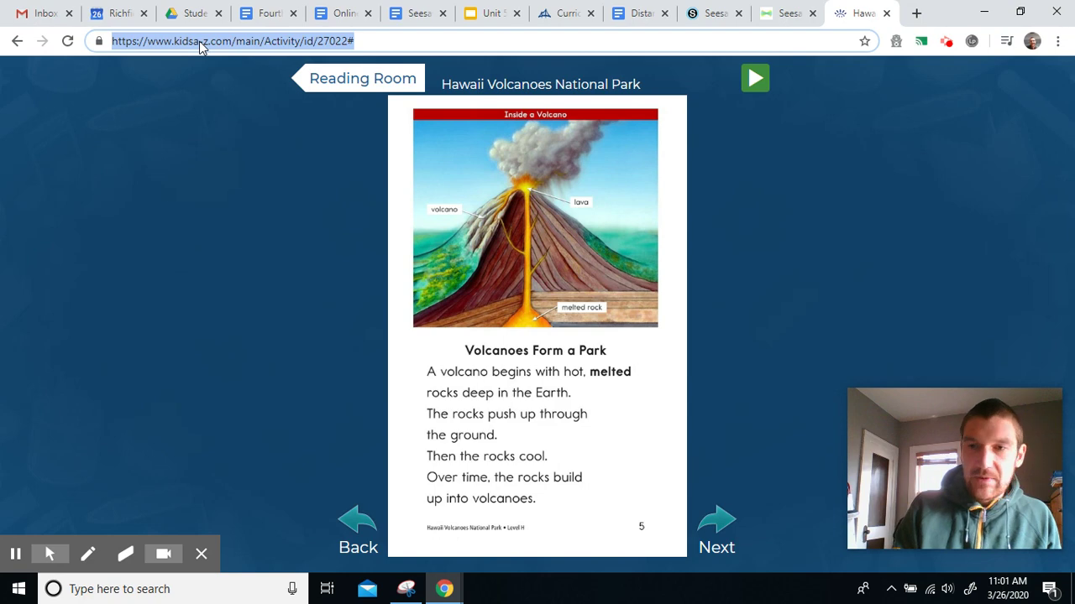
pyautogui.rightClick(200, 48)
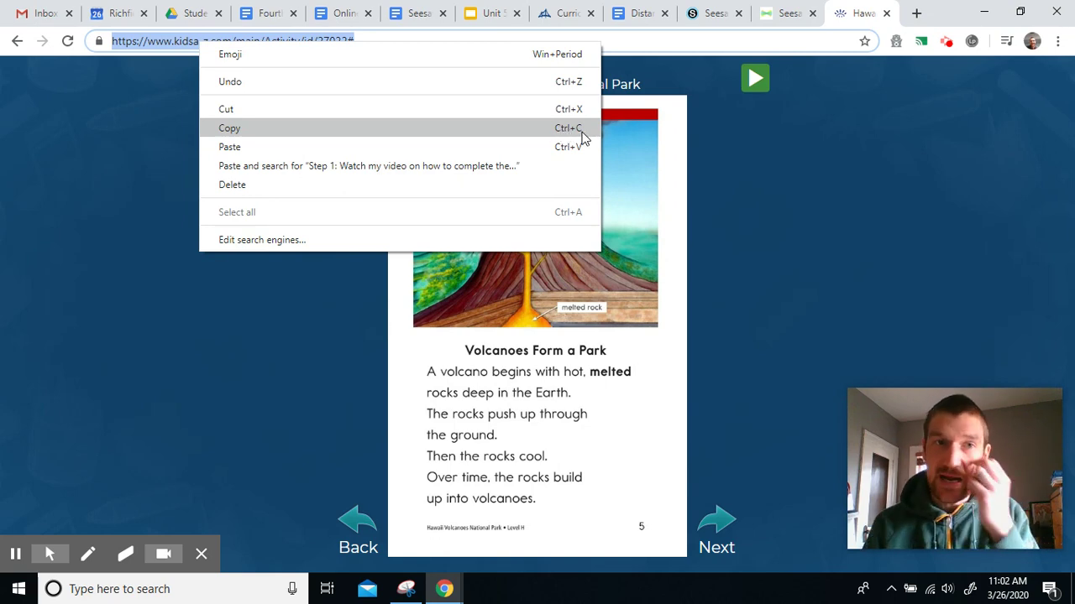
pyautogui.click(583, 139)
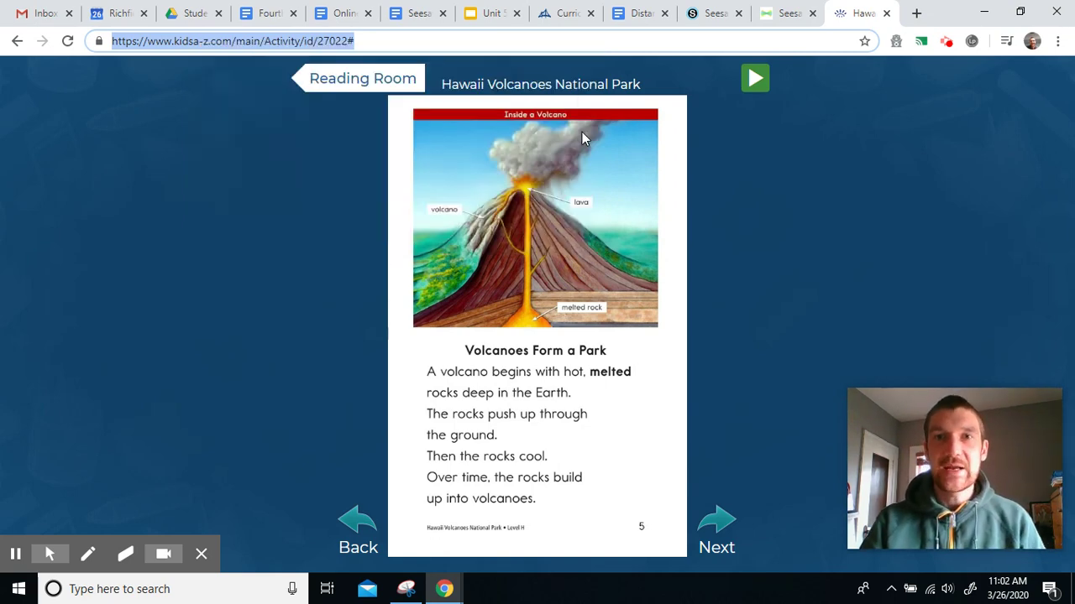
pyautogui.click(776, 16)
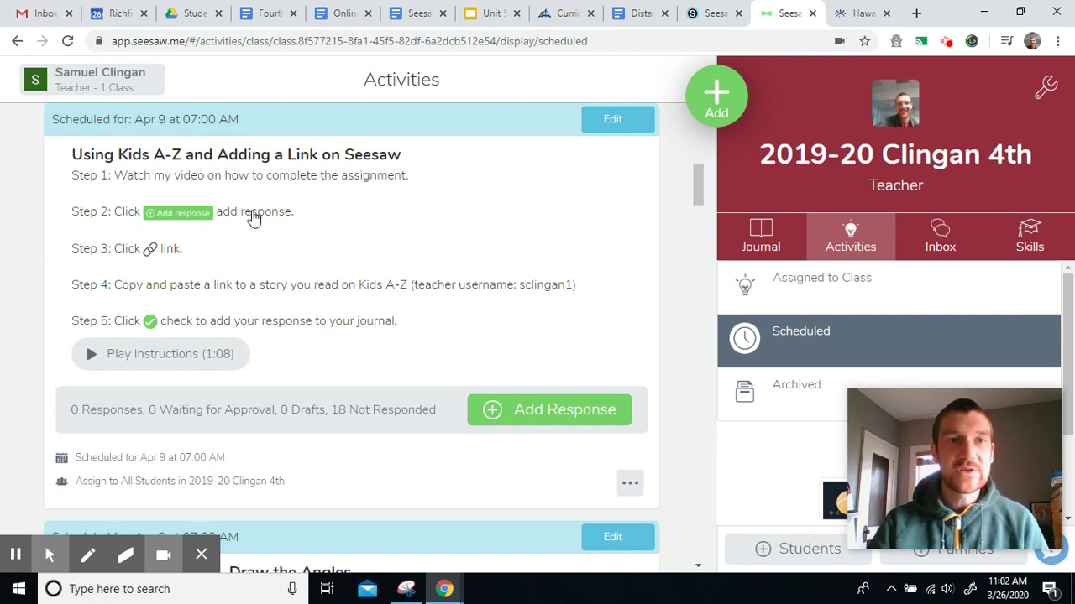
# Step: Add a response to 'Using Kids A-Z and Adding a Link on Seesaw', reviewing and closing its instructions
pyautogui.click(533, 410)
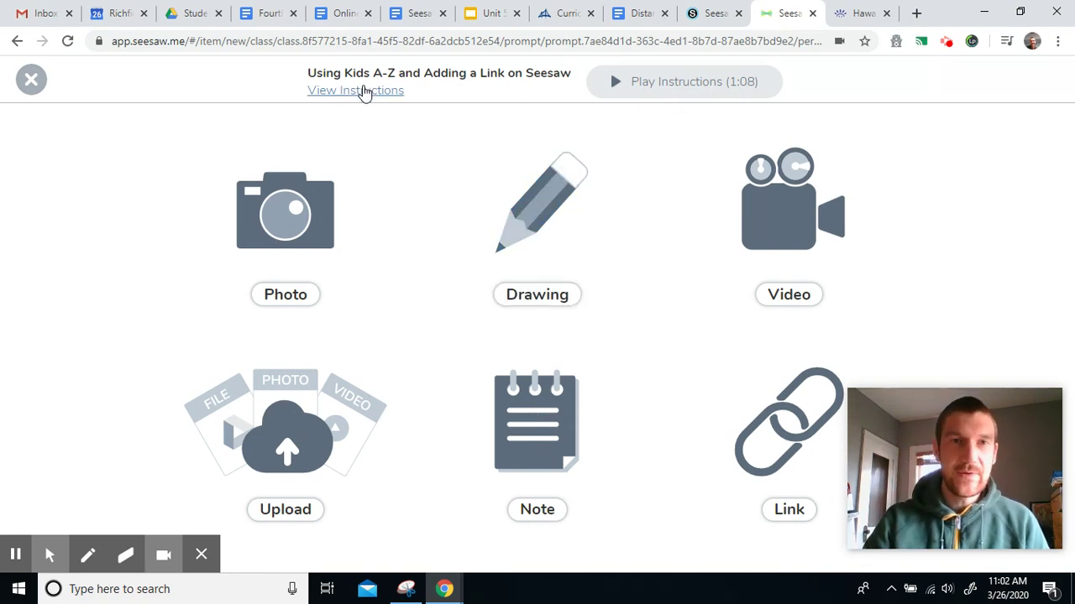
pyautogui.click(365, 90)
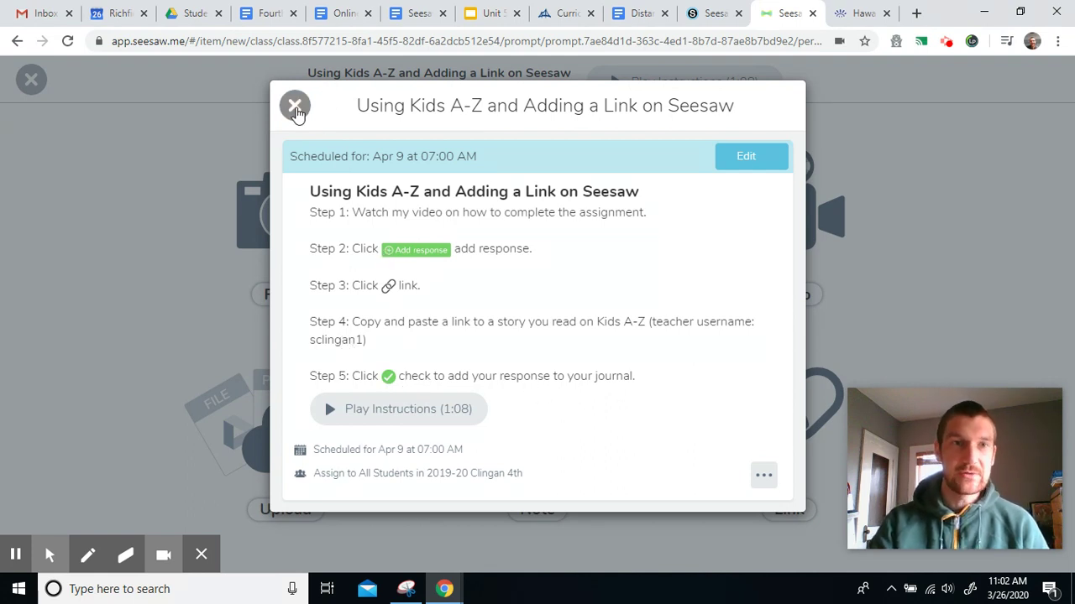
pyautogui.click(294, 106)
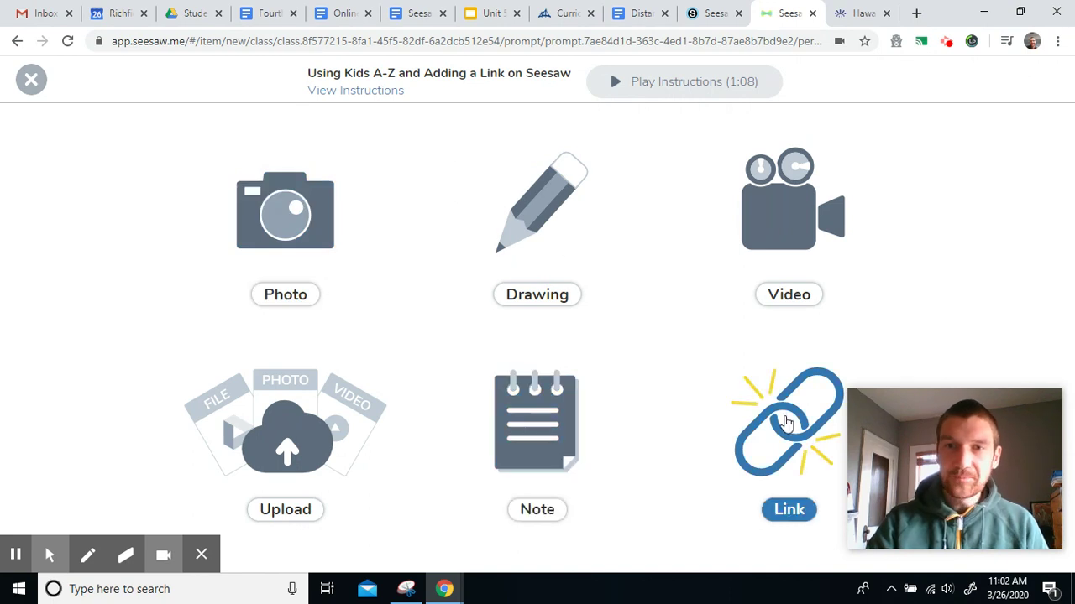
# Step: Paste the copied Kids A-Z book URL as a Link response and confirm its preview
pyautogui.click(787, 422)
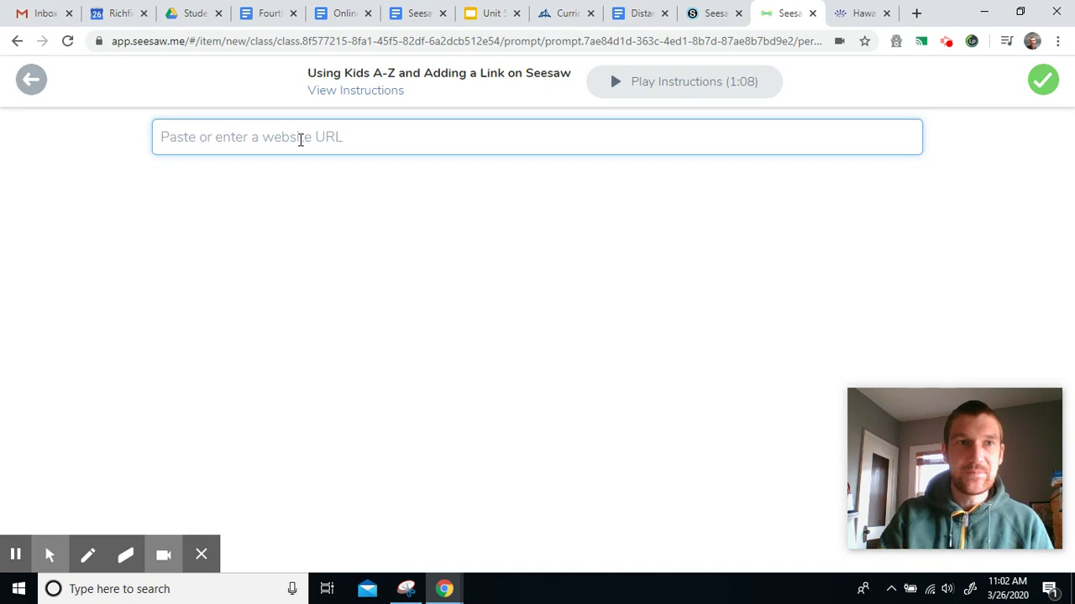
pyautogui.rightClick(300, 140)
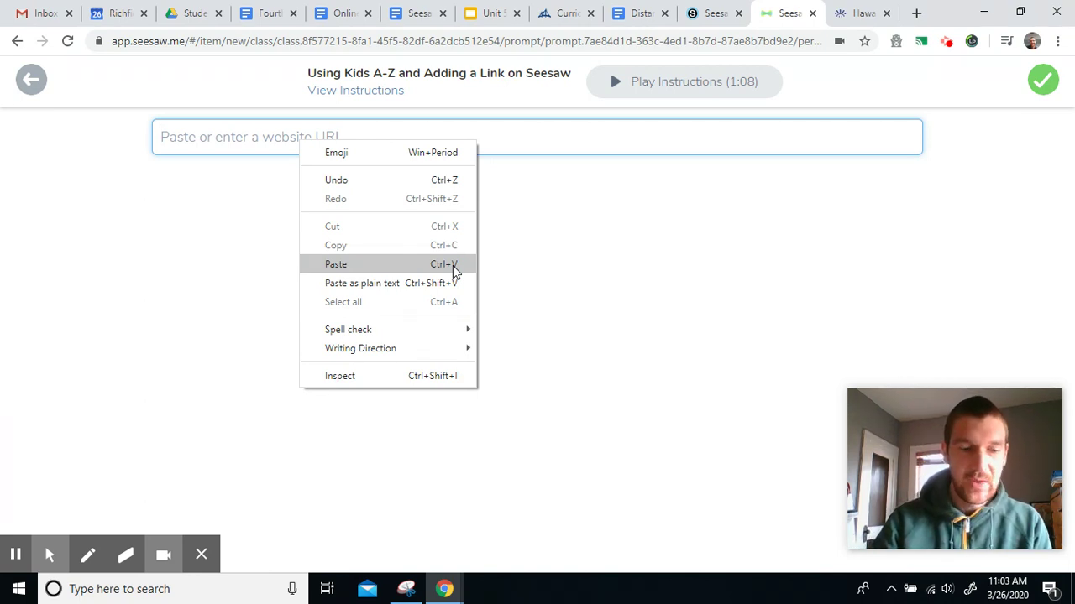
pyautogui.click(452, 265)
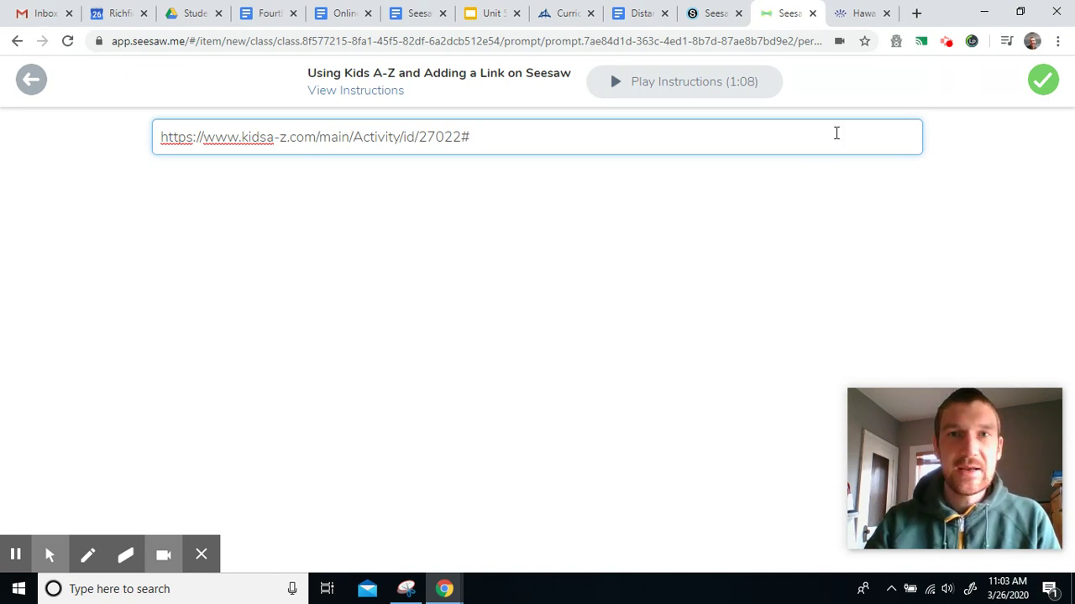
pyautogui.click(1043, 79)
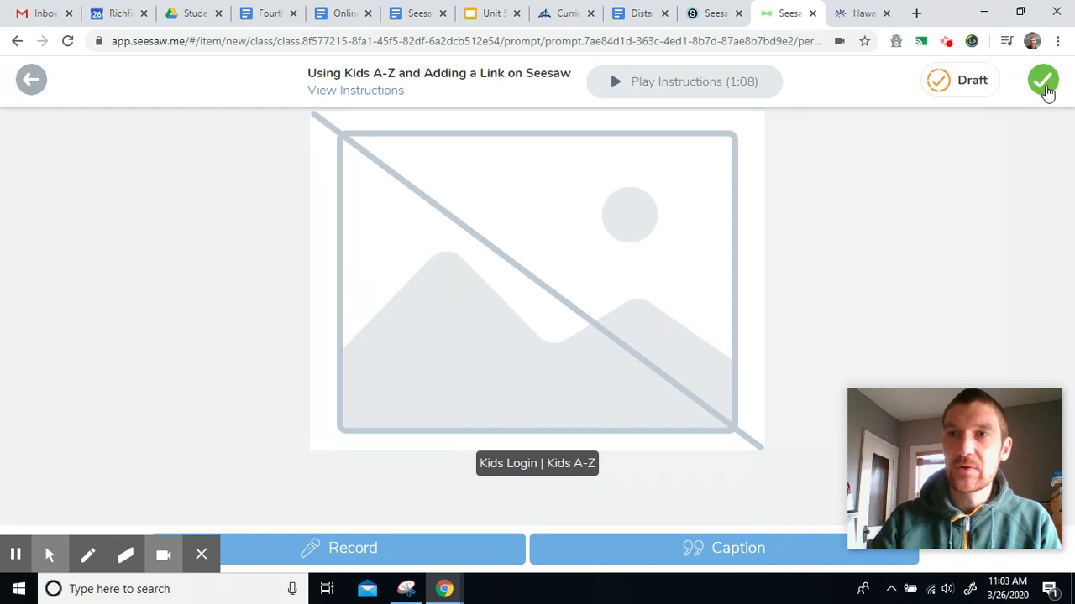
# Step: Tag Sample Student on the Kids A-Z link response, submit it, and check the Journal post
pyautogui.click(1045, 87)
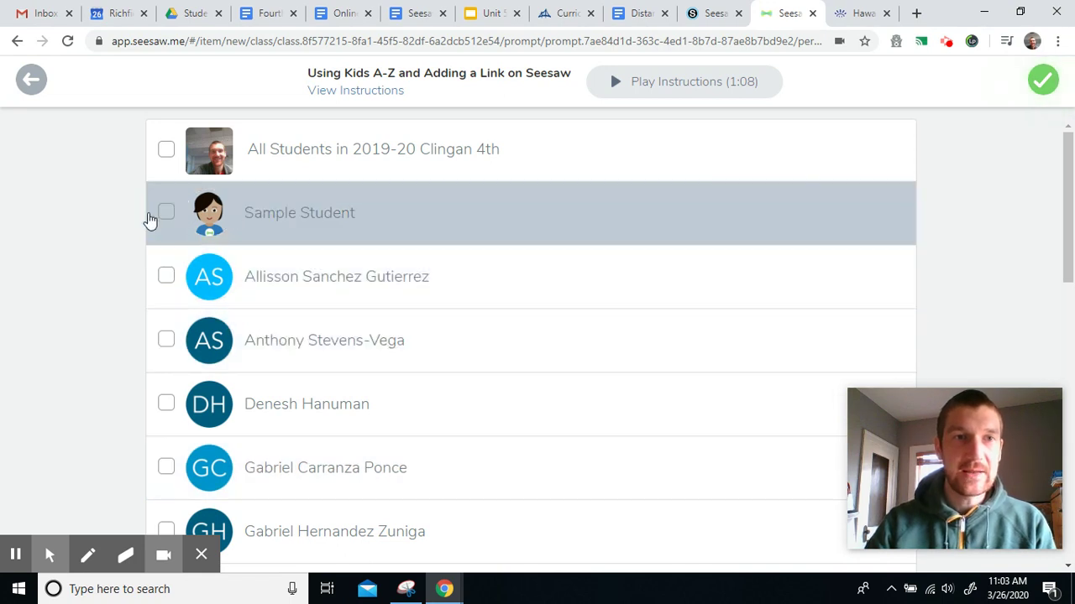
pyautogui.click(167, 217)
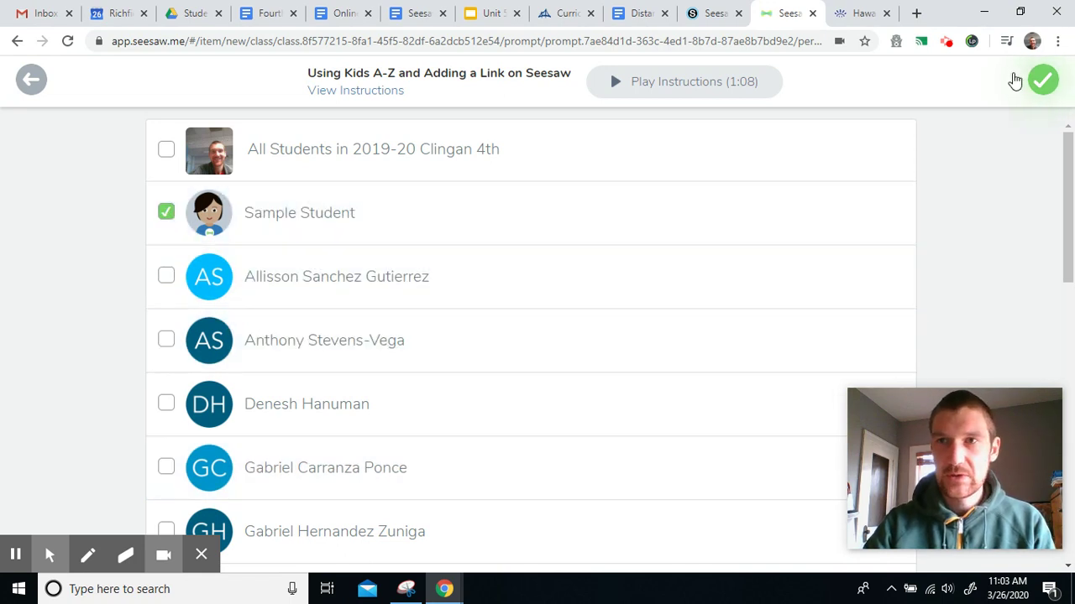
pyautogui.click(1039, 90)
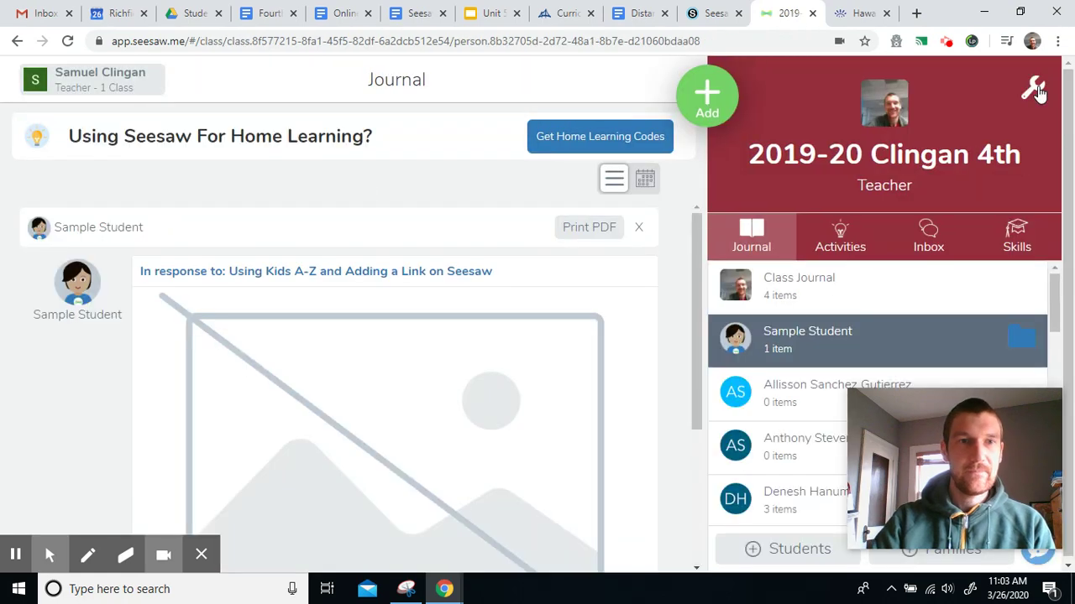
pyautogui.scroll(-3, 638, 322)
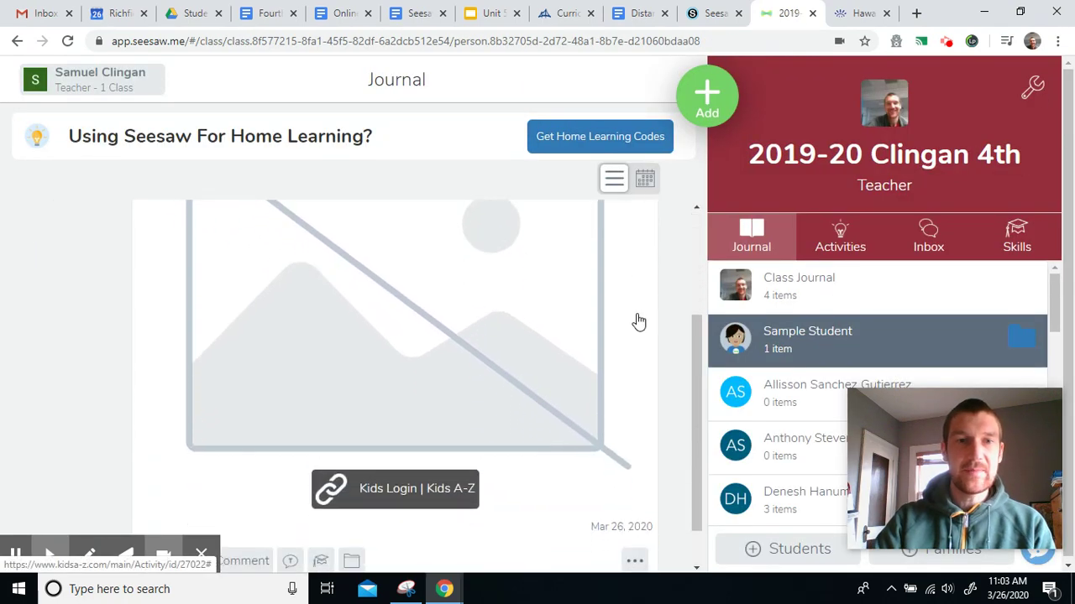
pyautogui.scroll(3, 639, 322)
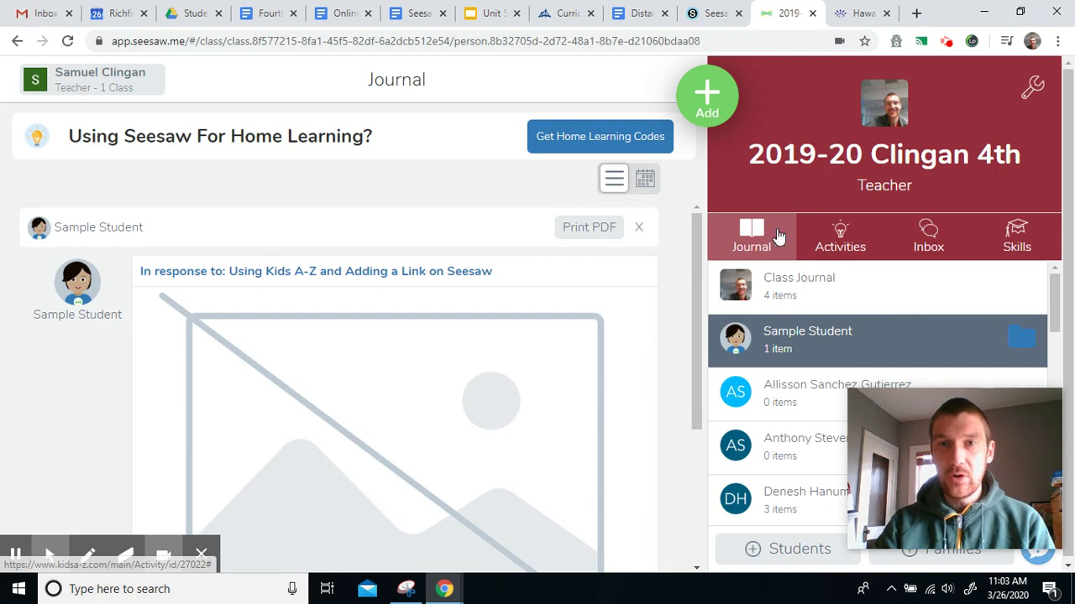